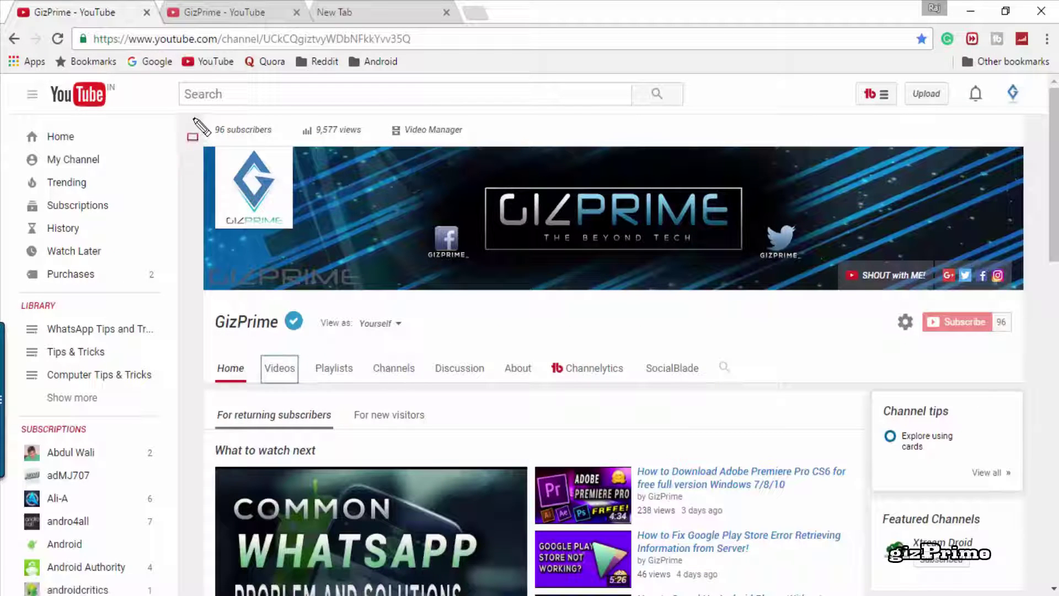
# Step: Show the GizPrime channel's uploaded videos and load more of them
pyautogui.moveTo(192, 117); pyautogui.dragTo(192, 226)
pyautogui.moveTo(208, 278)
pyautogui.mouseDown()
pyautogui.moveTo(562, 345)
pyautogui.moveTo(1032, 331)
pyautogui.moveTo(1034, 345)
pyautogui.mouseUp()
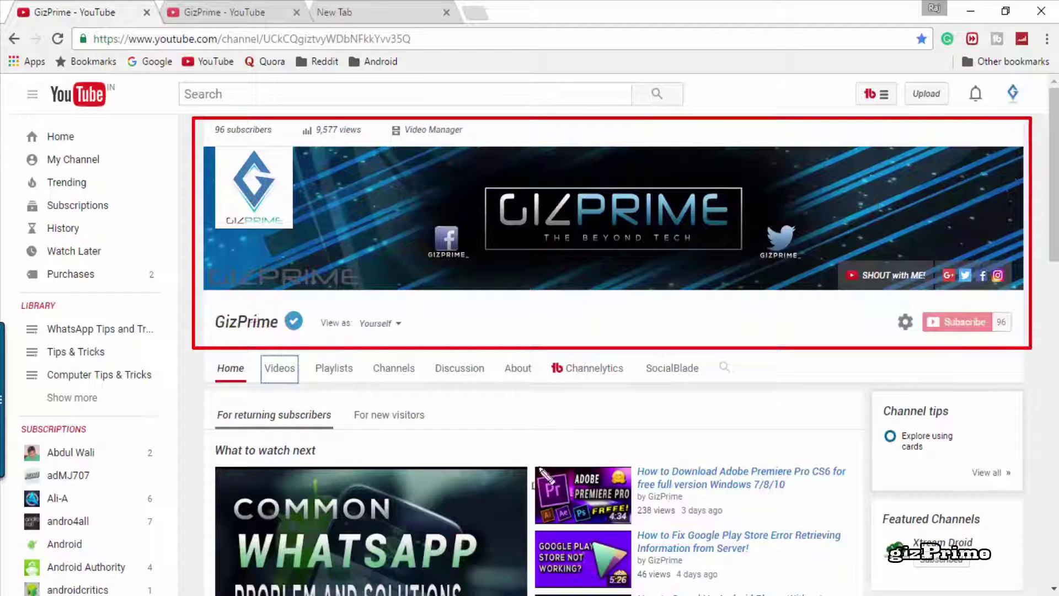
pyautogui.click(177, 11)
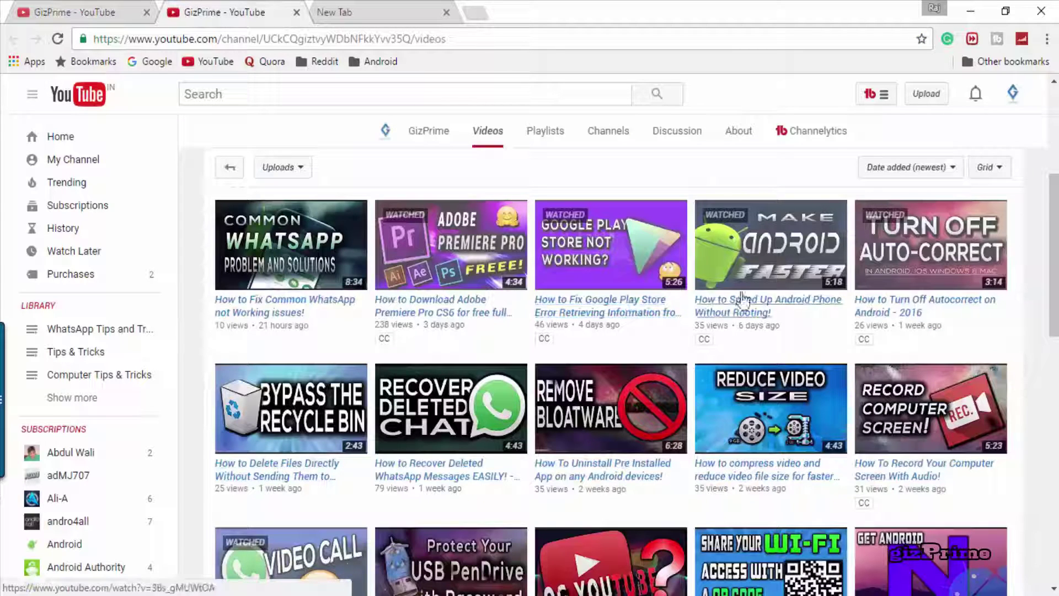
pyautogui.scroll(-6, 613, 370)
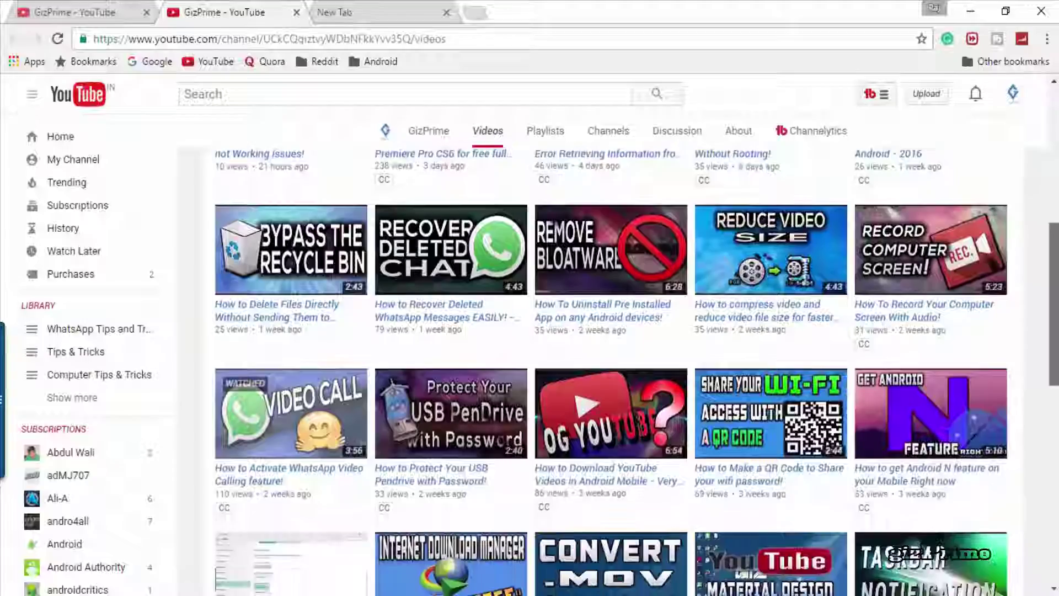
pyautogui.scroll(-6, 621, 495)
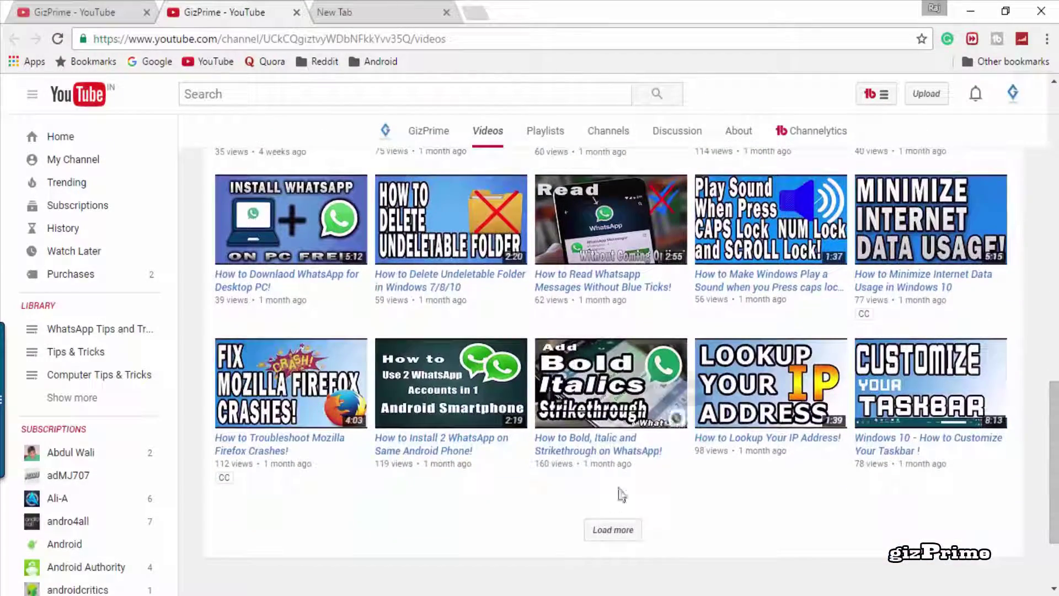
pyautogui.click(607, 530)
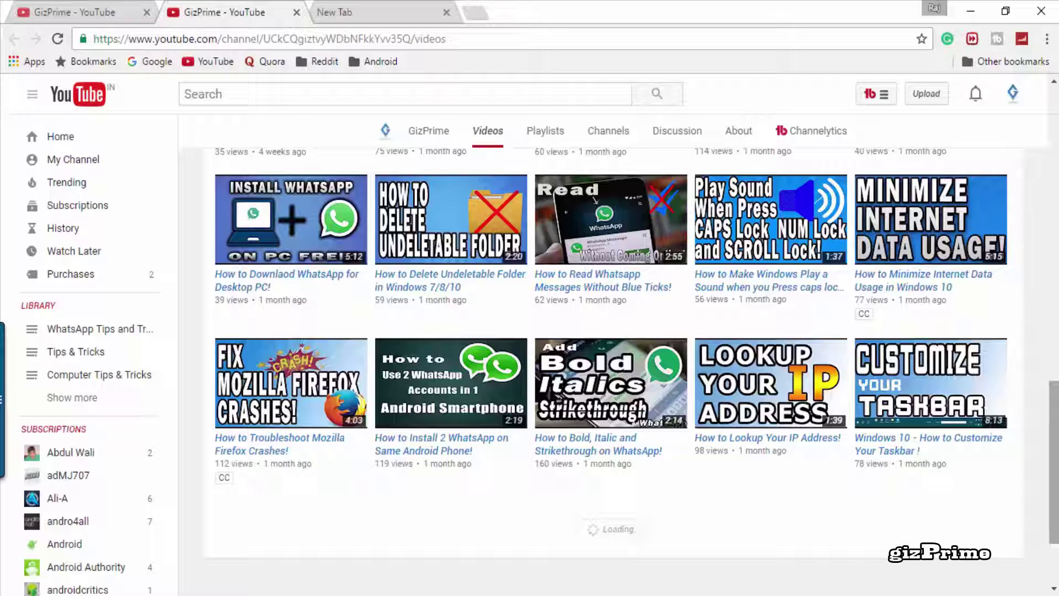
# Step: Scroll through the loaded videos, then return to the newest at the top
pyautogui.scroll(15, 612, 342)
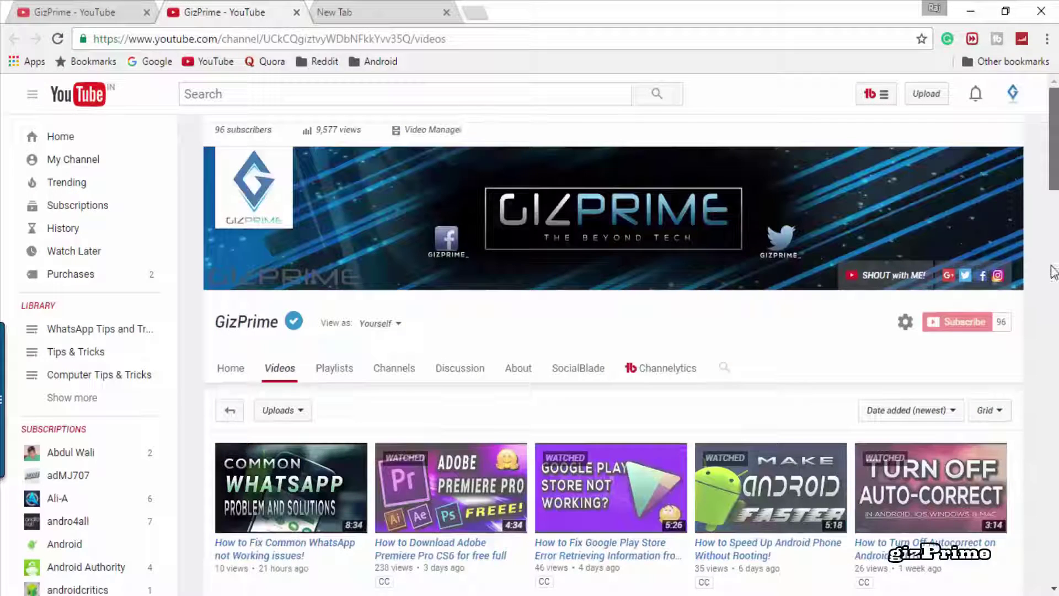
pyautogui.scroll(-1, 612, 343)
pyautogui.scroll(-20, 613, 343)
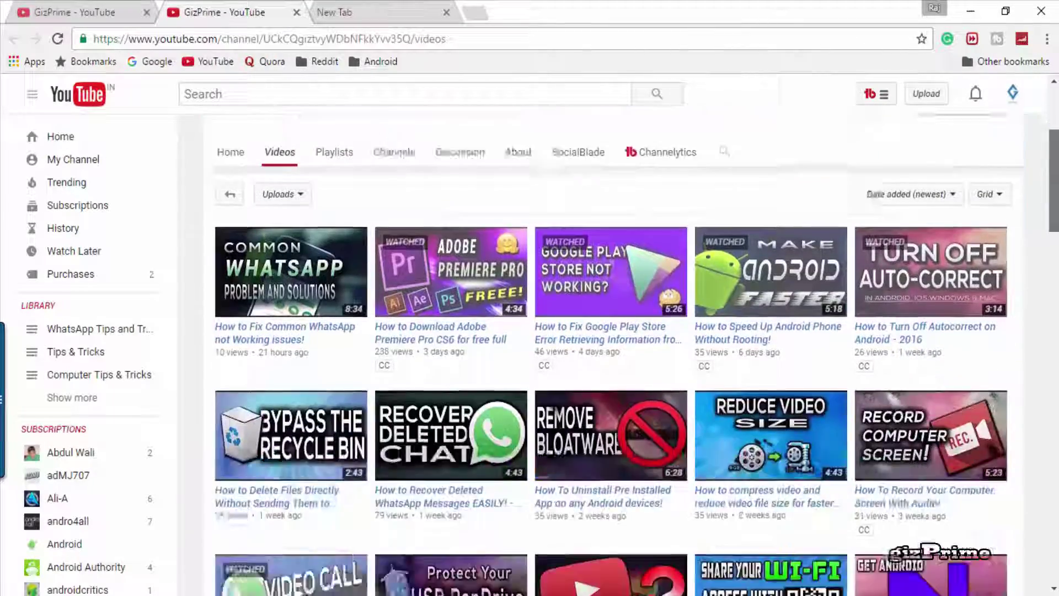
pyautogui.scroll(-15, 612, 342)
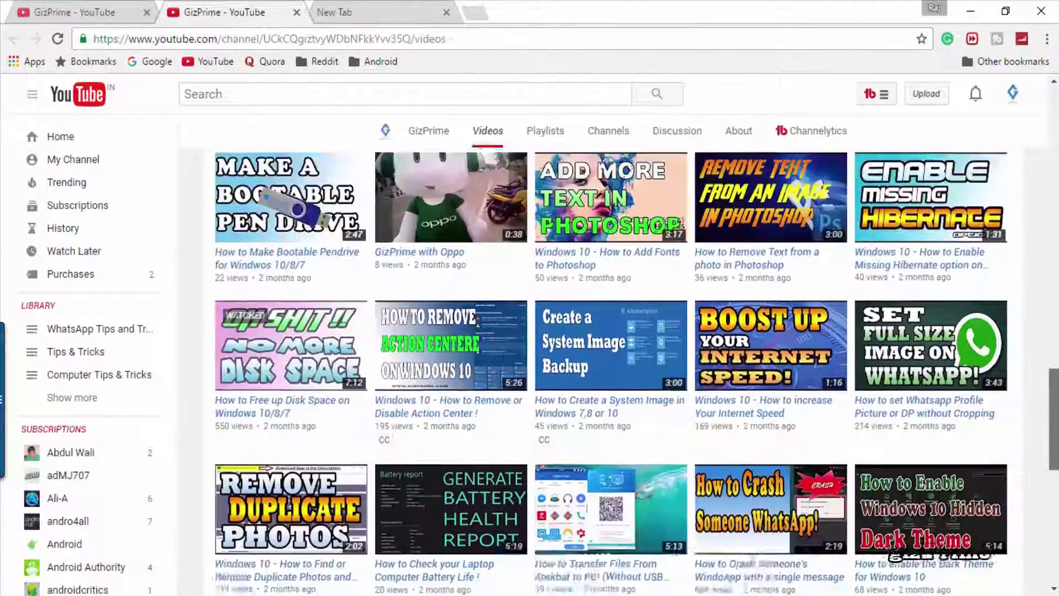
pyautogui.scroll(-3, 699, 434)
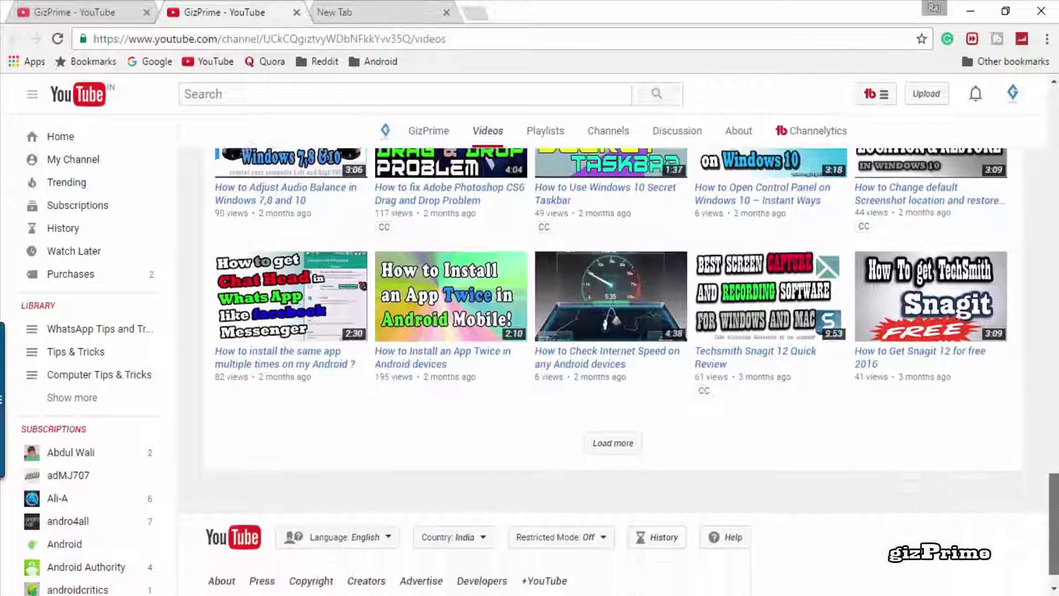
pyautogui.press('Home')
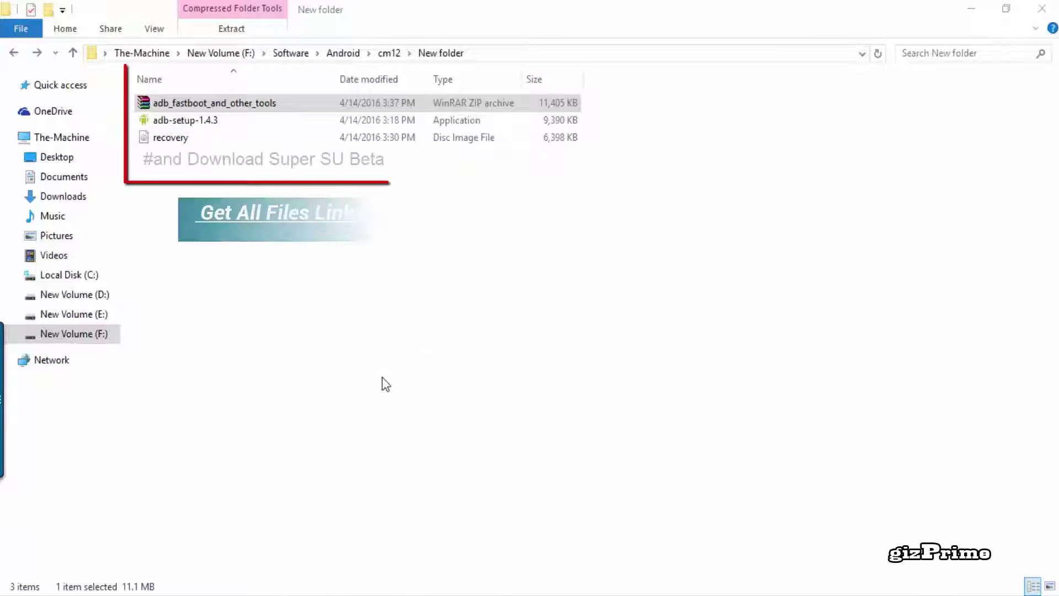
# Step: Refresh the New folder listing and select the adb_fastboot_and_other_tools archive
pyautogui.rightClick(460, 291)
pyautogui.click(528, 365)
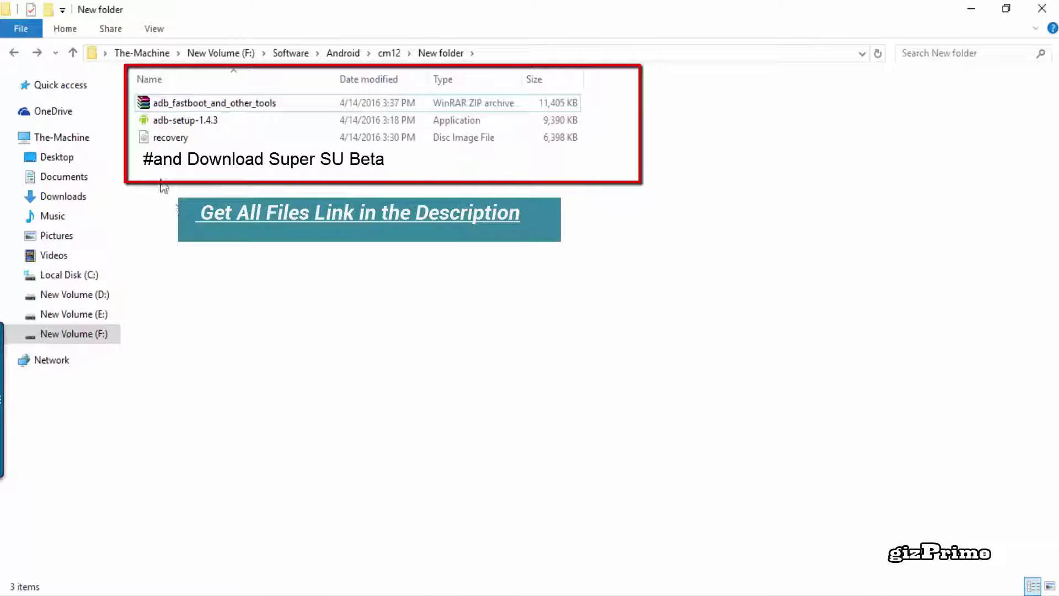
pyautogui.click(221, 108)
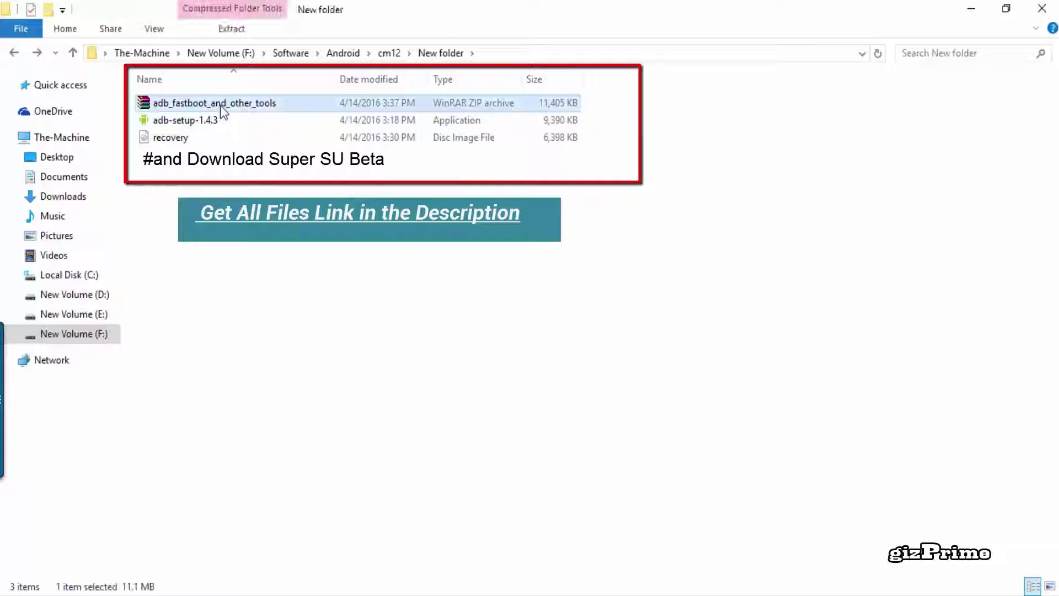
pyautogui.press('Down')
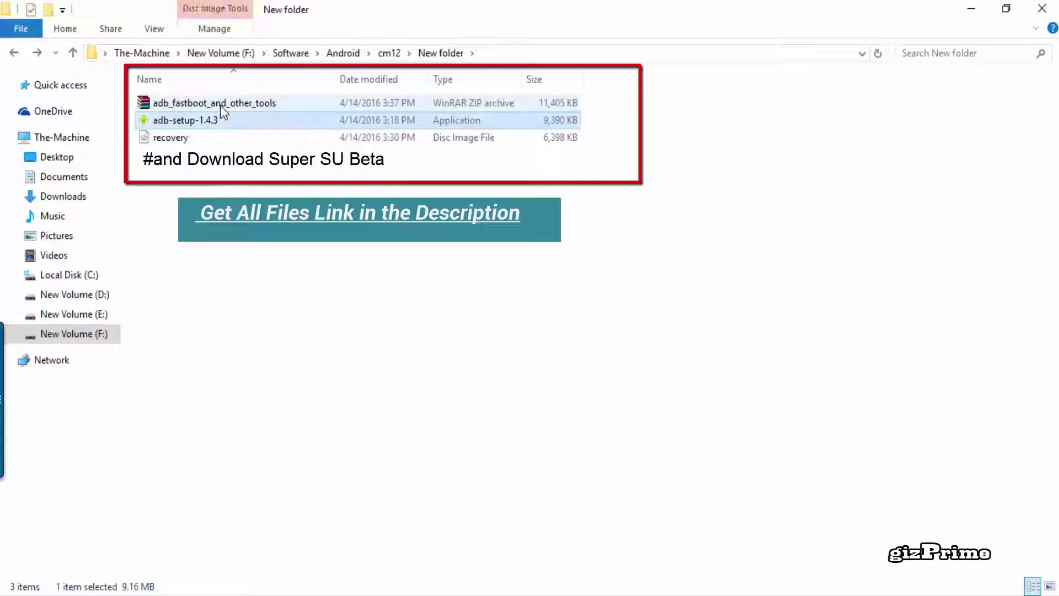
pyautogui.press('Up')
pyautogui.press('Down')
pyautogui.press('Down')
pyautogui.press('Up')
pyautogui.press('Up')
pyautogui.press('Down')
pyautogui.press('Down')
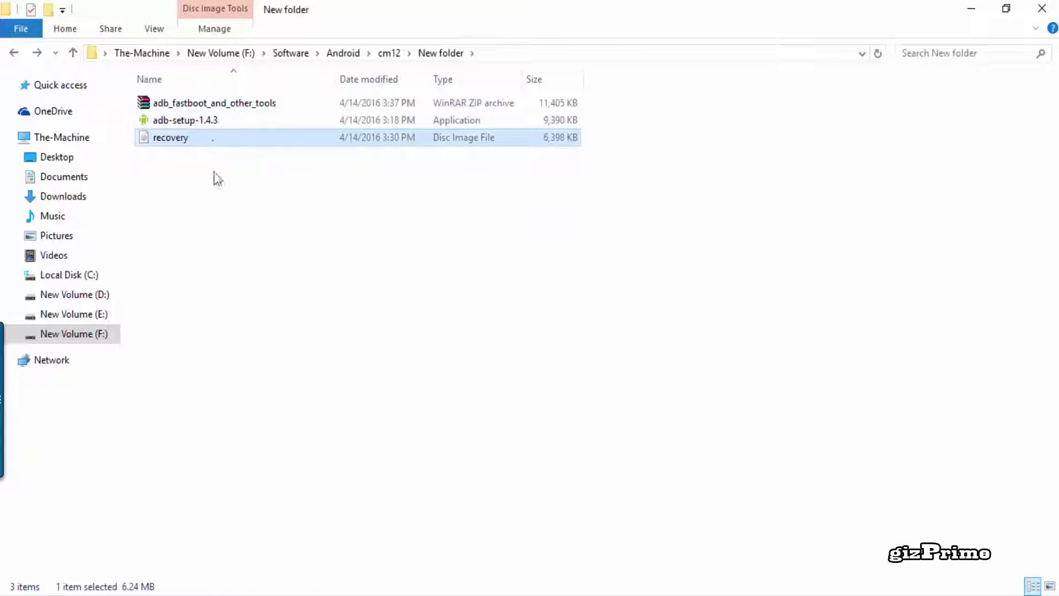
pyautogui.press('Up')
pyautogui.press('Up')
# Step: Extract the archive to adb_fastboot_and_other_tools\ and open its Android folder
pyautogui.rightClick(197, 103)
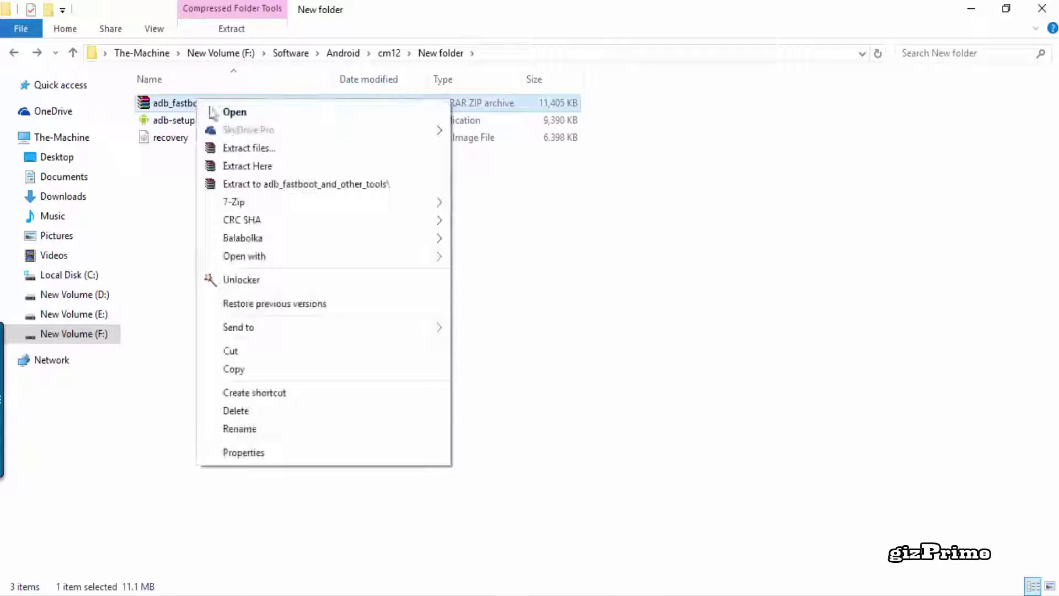
pyautogui.click(309, 190)
pyautogui.doubleClick(210, 104)
pyautogui.doubleClick(210, 102)
pyautogui.doubleClick(210, 102)
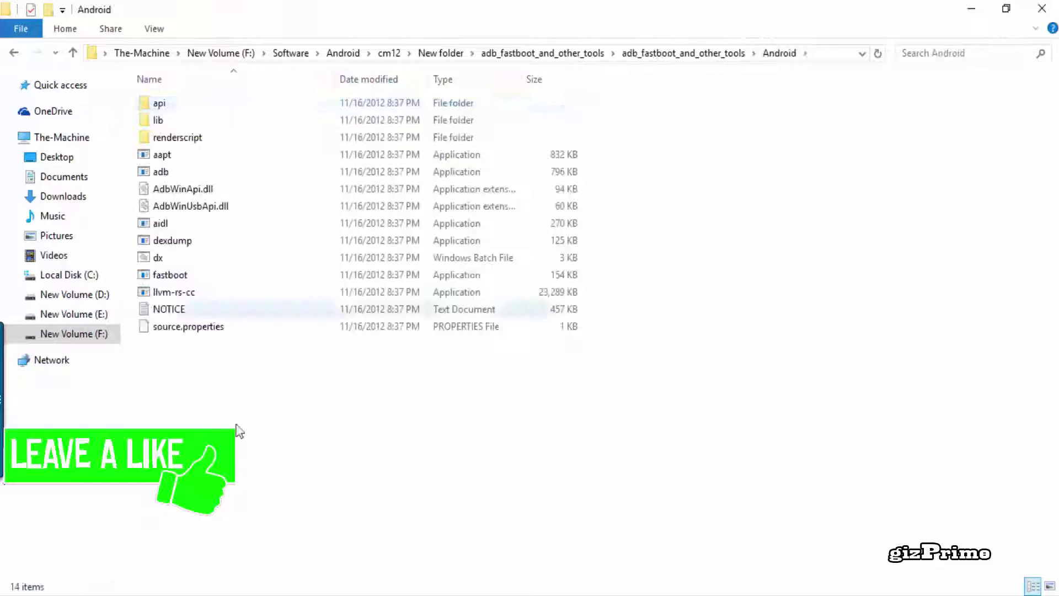
# Step: Delete the api, lib, renderscript and aapt items from the Android folder
pyautogui.press('l')
pyautogui.press('d')
pyautogui.press('x')
pyautogui.press('Home')
pyautogui.hotkey('shift', 'Down')
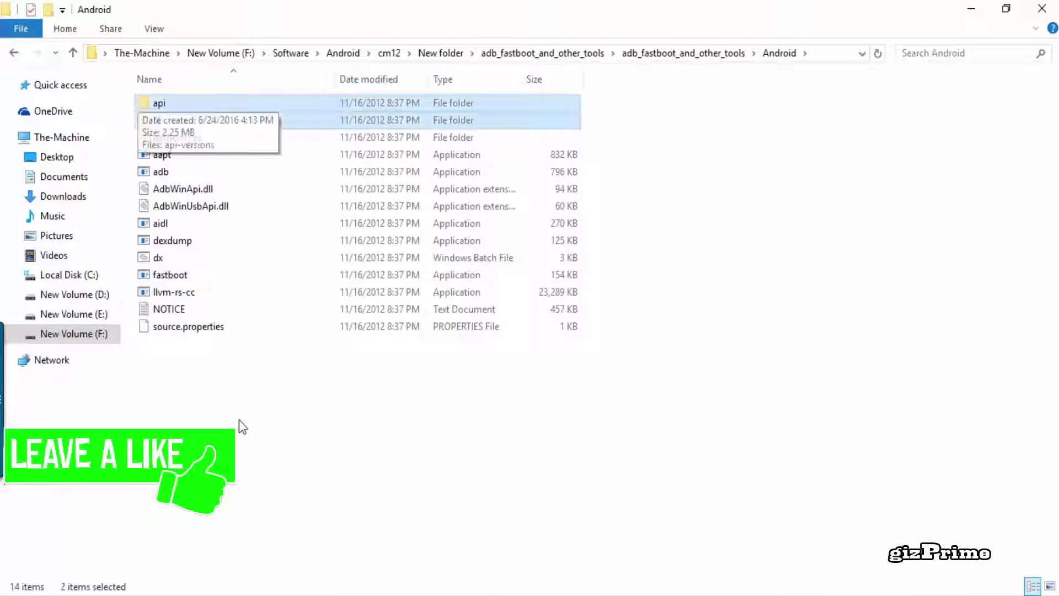
pyautogui.hotkey('shift', 'Down')
pyautogui.hotkey('shift', 'Down')
pyautogui.press('Delete')
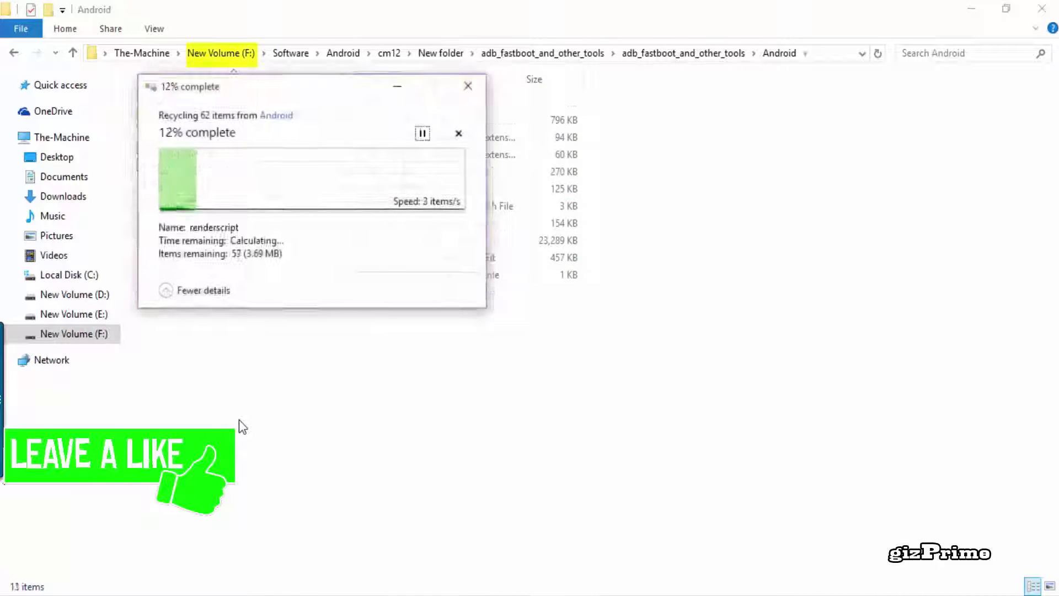
# Step: Delete llvm-rs-cc, source.properties, dx, dexdump and aidl, then return to New folder
pyautogui.press('l')
pyautogui.press('Delete')
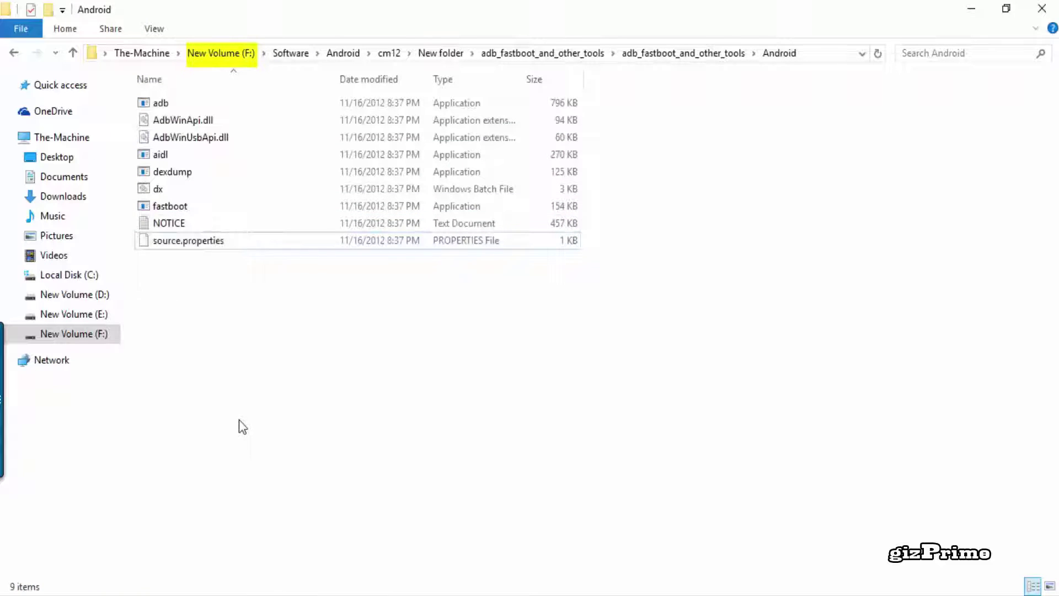
pyautogui.press('f')
pyautogui.press('s')
pyautogui.press('Delete')
pyautogui.press('d')
pyautogui.press('x')
pyautogui.press('Delete')
pyautogui.press('d')
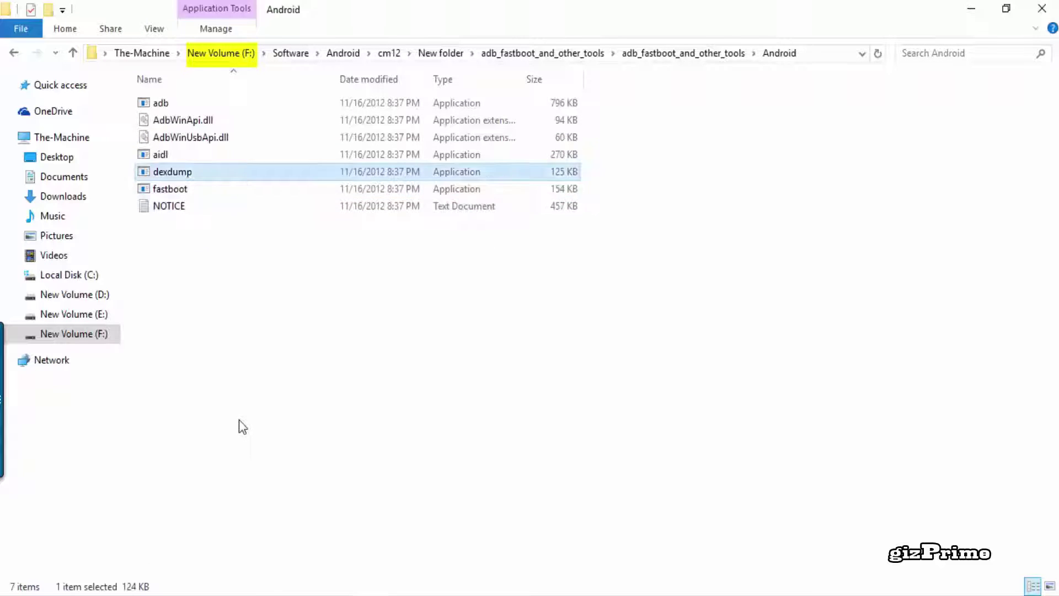
pyautogui.press('Delete')
pyautogui.press('a')
pyautogui.press('i')
pyautogui.press('Delete')
pyautogui.press('a')
pyautogui.press('BackSpace')
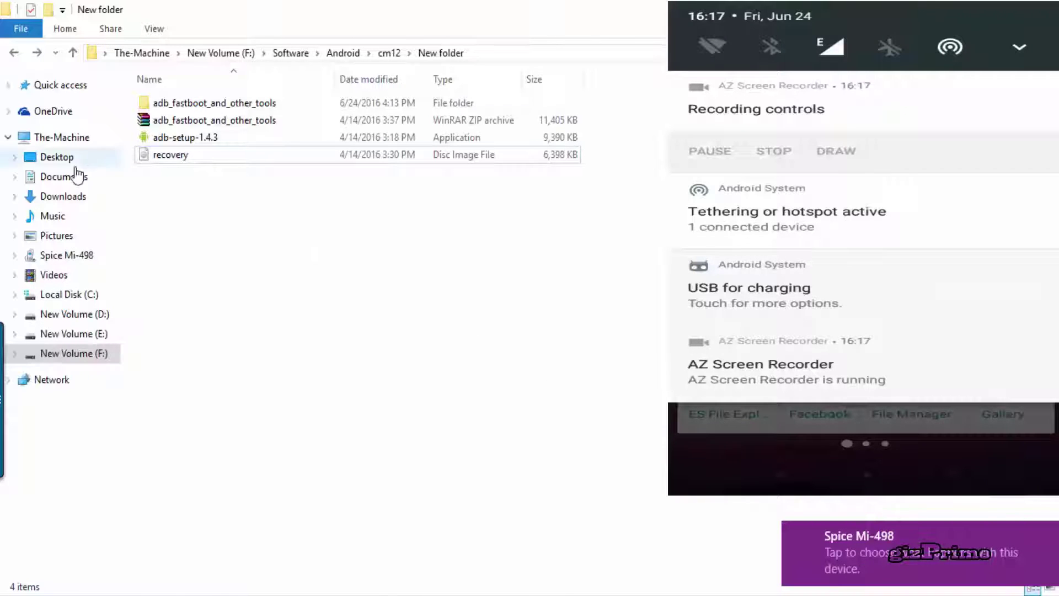
# Step: Browse to F:\Software\Android\cm12\New folder and select the adb-setup-1.4.3 installer
pyautogui.click(15, 255)
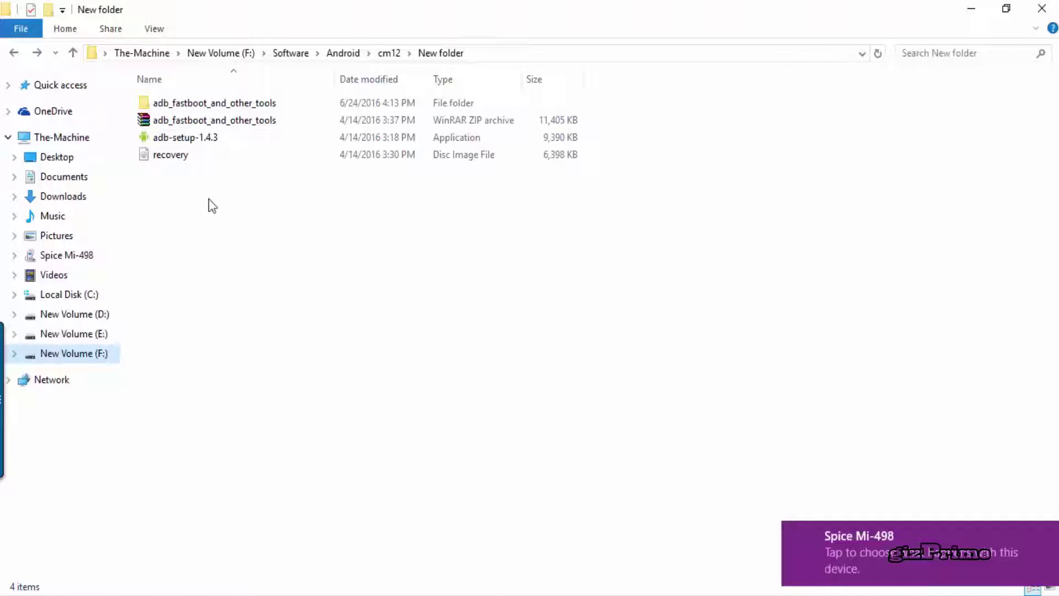
pyautogui.click(176, 138)
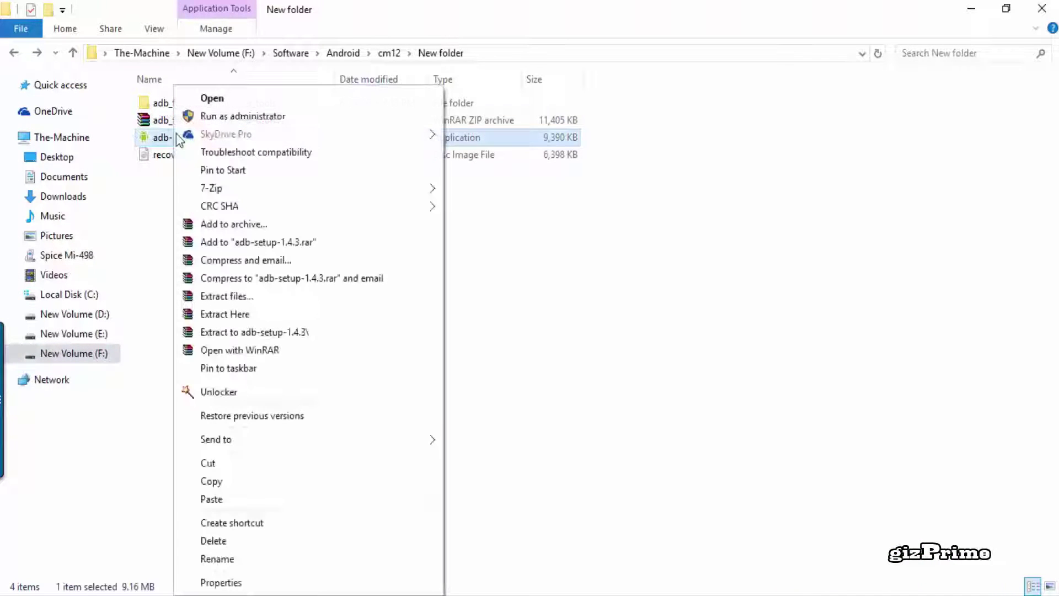
# Step: Run adb-setup-1.4.3 and install ADB and Fastboot system-wide
pyautogui.rightClick(177, 141)
pyautogui.click(244, 103)
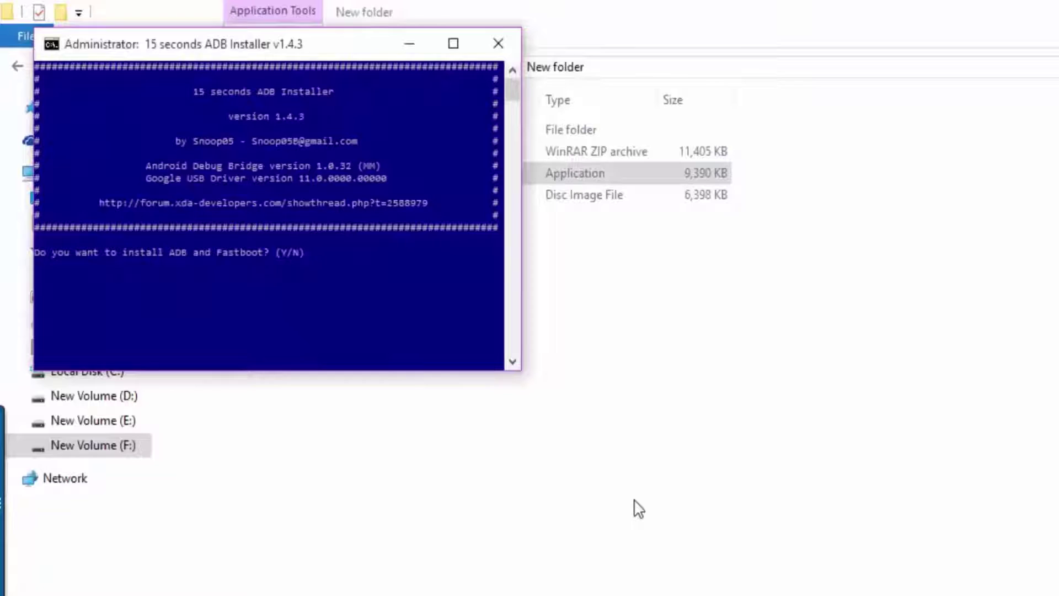
pyautogui.press('Return')
pyautogui.write('y')
pyautogui.press('Return')
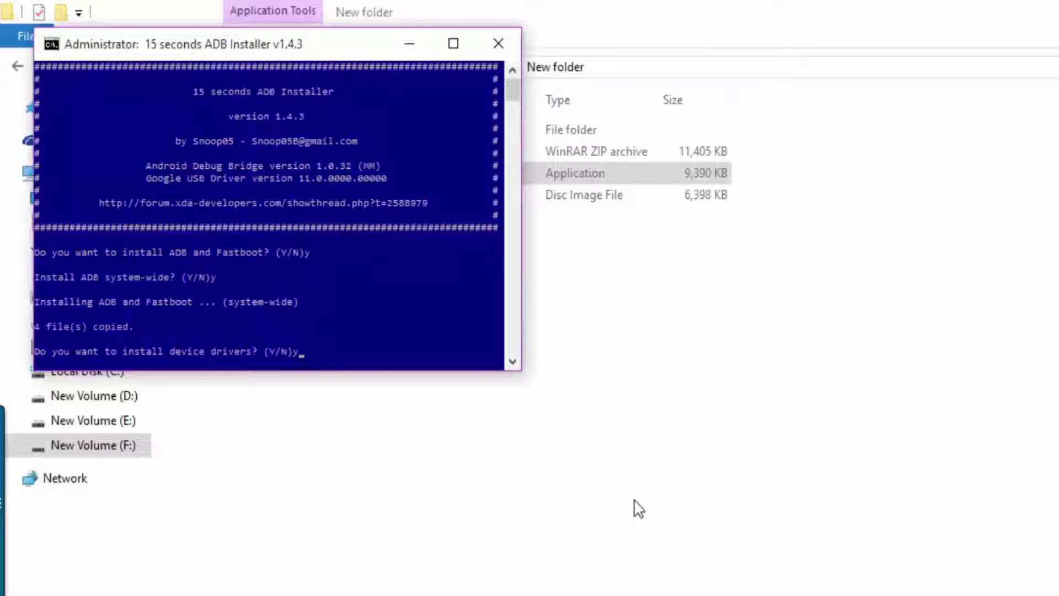
# Step: Install the Google USB device drivers through the driver wizard
pyautogui.write('y')
pyautogui.press('Return')
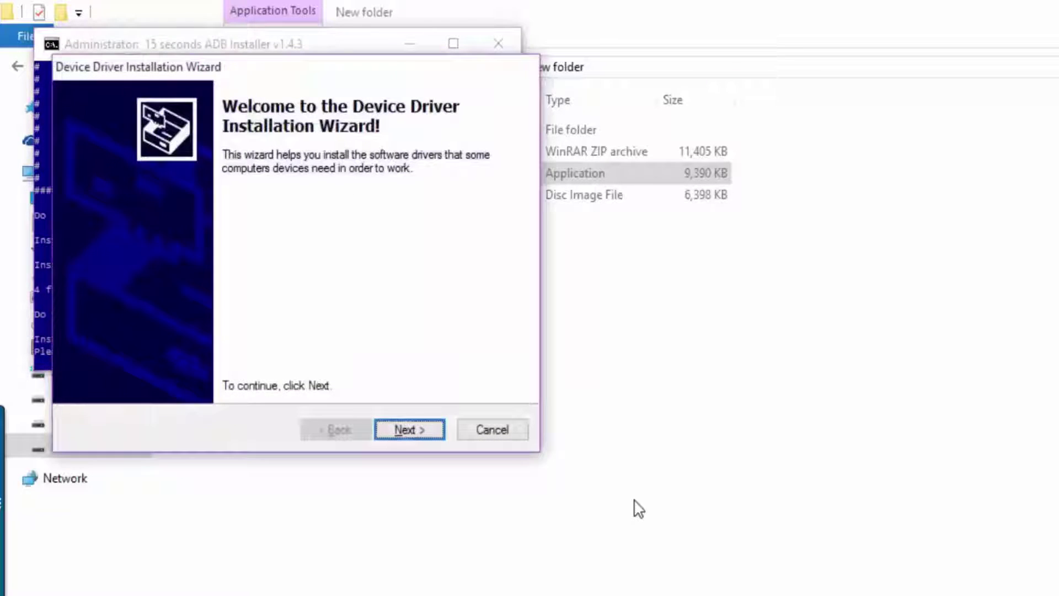
pyautogui.click(409, 435)
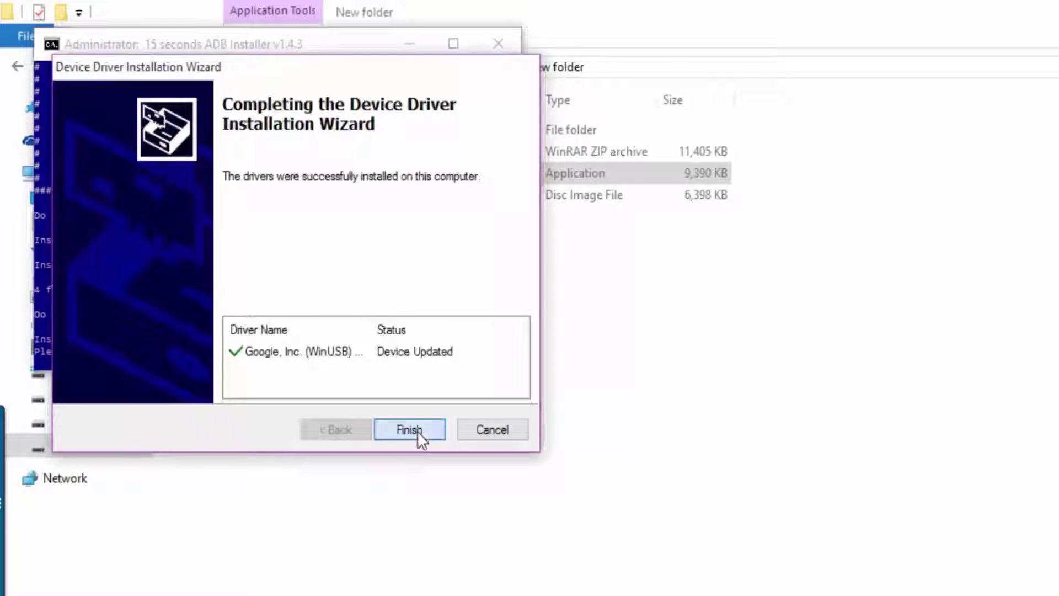
pyautogui.click(418, 437)
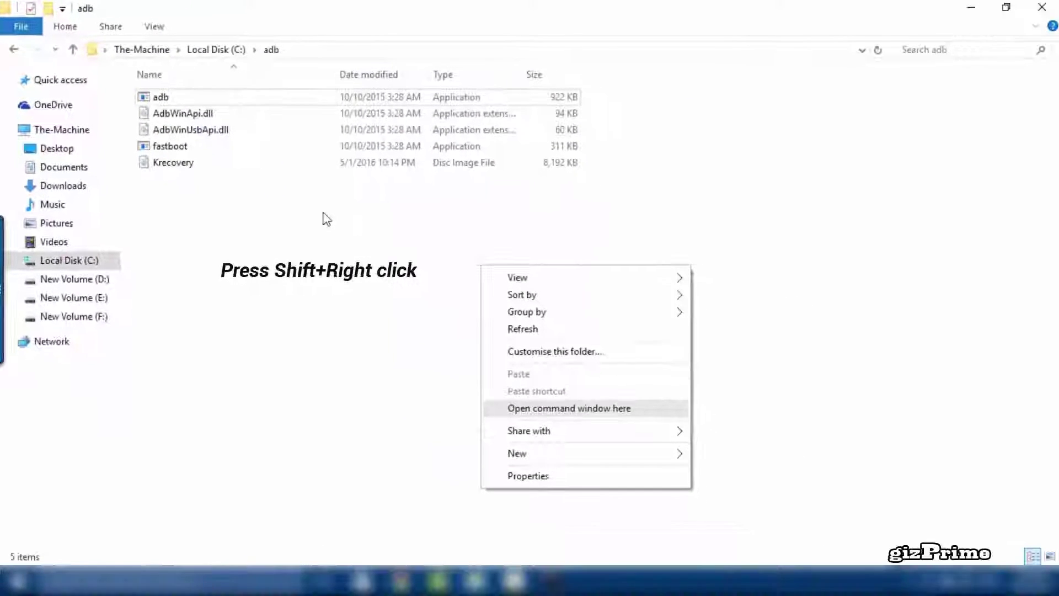
# Step: In a C:\adb command window, run 'fastboot devices' then 'fastboot oem unlock'
pyautogui.press('Return')
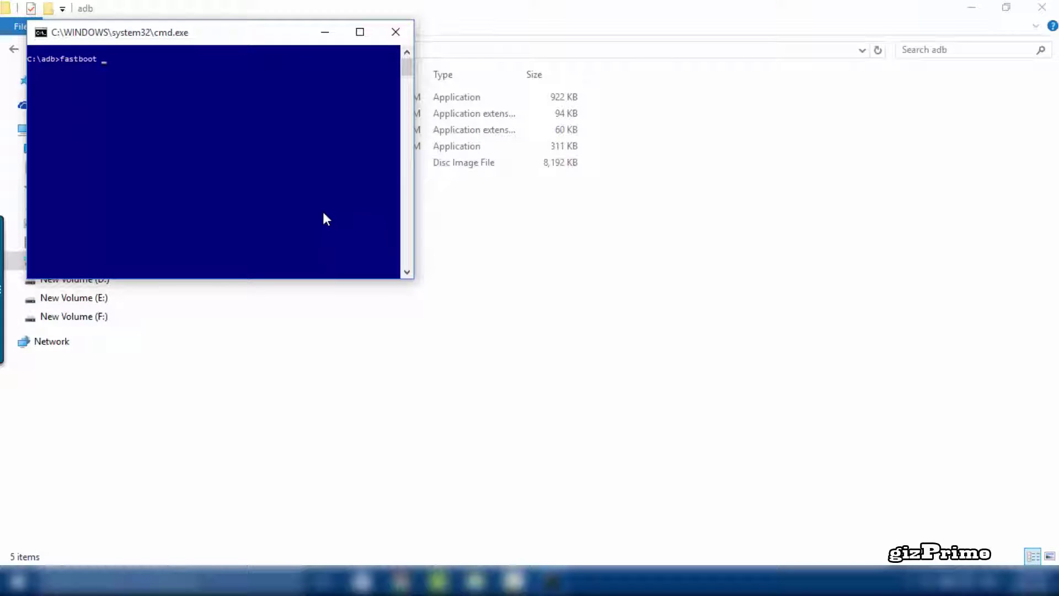
pyautogui.press('Return')
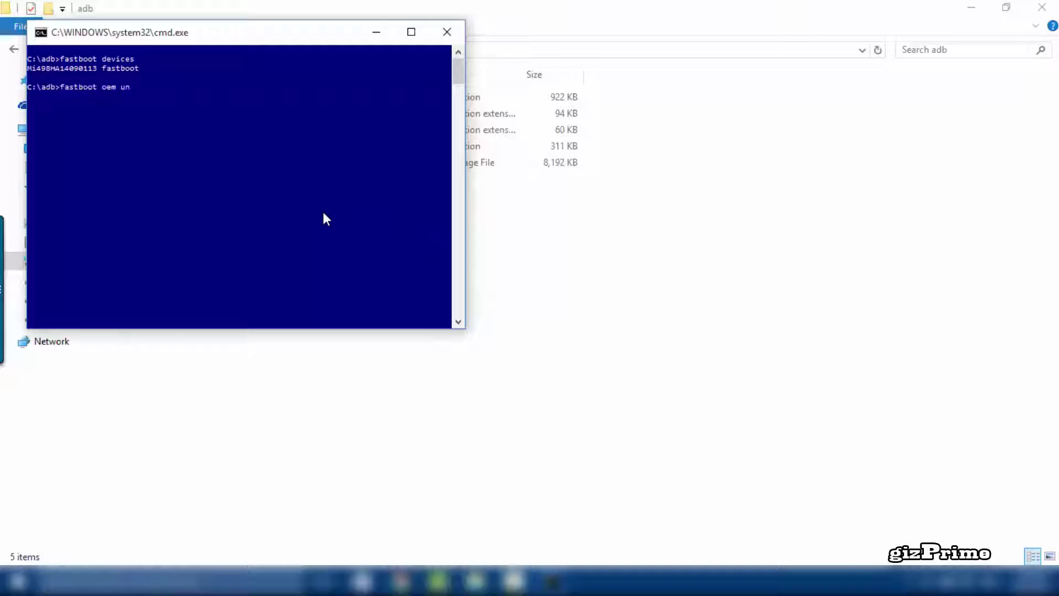
pyautogui.press('Return')
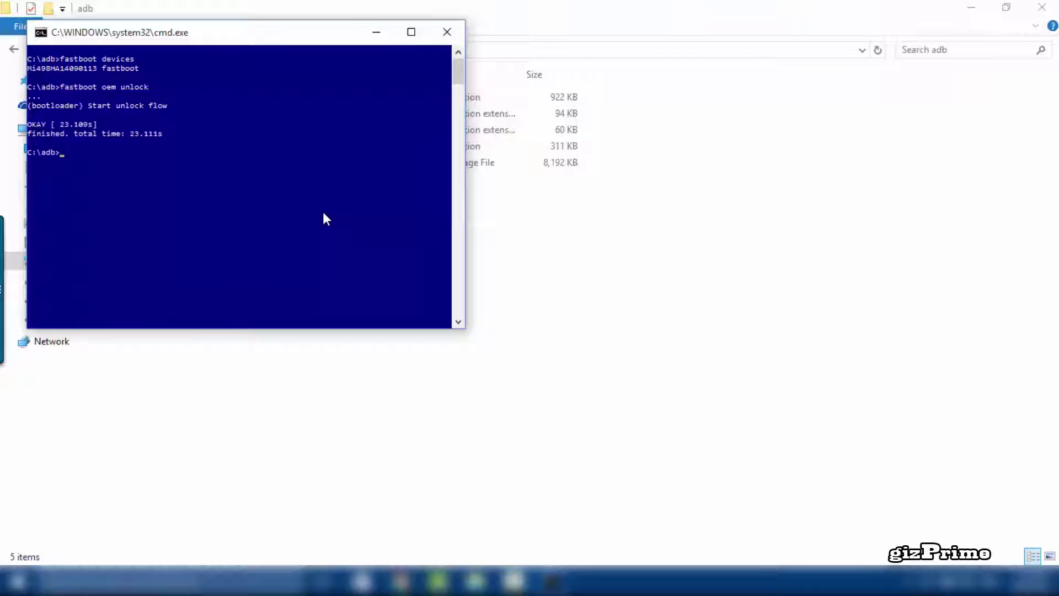
# Step: Run 'fastboot format userdata' and 'adb reboot bootloader', then close Command Prompt
pyautogui.write('stboot')
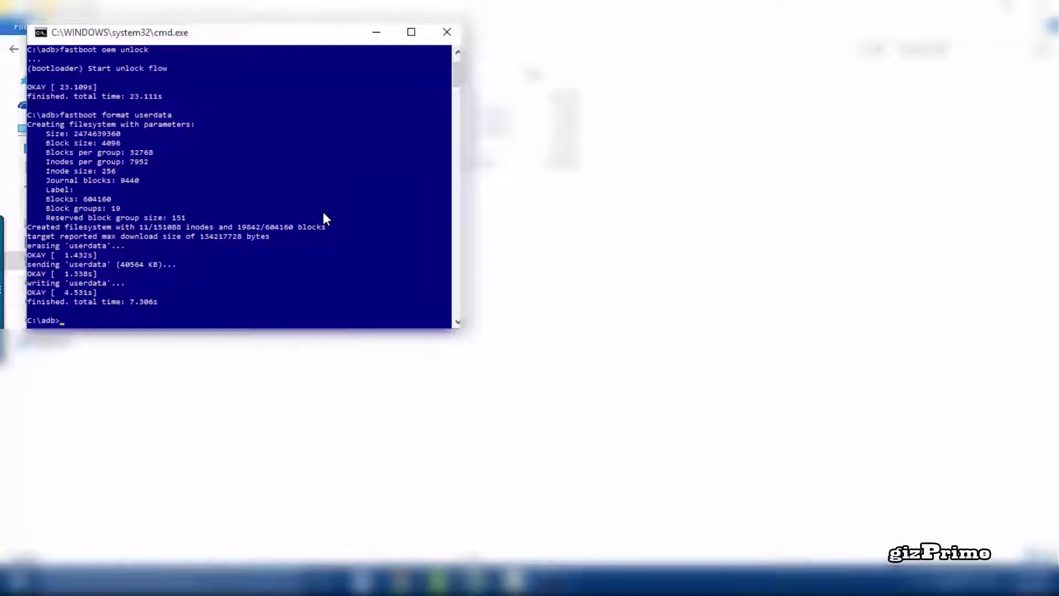
pyautogui.write('a')
pyautogui.write('db')
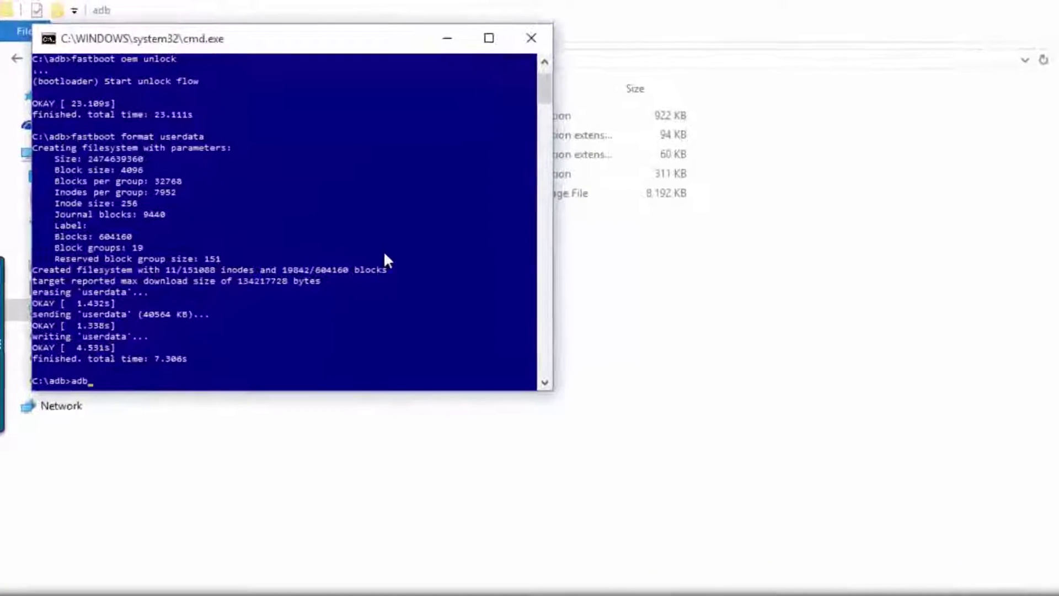
pyautogui.write(' reboot')
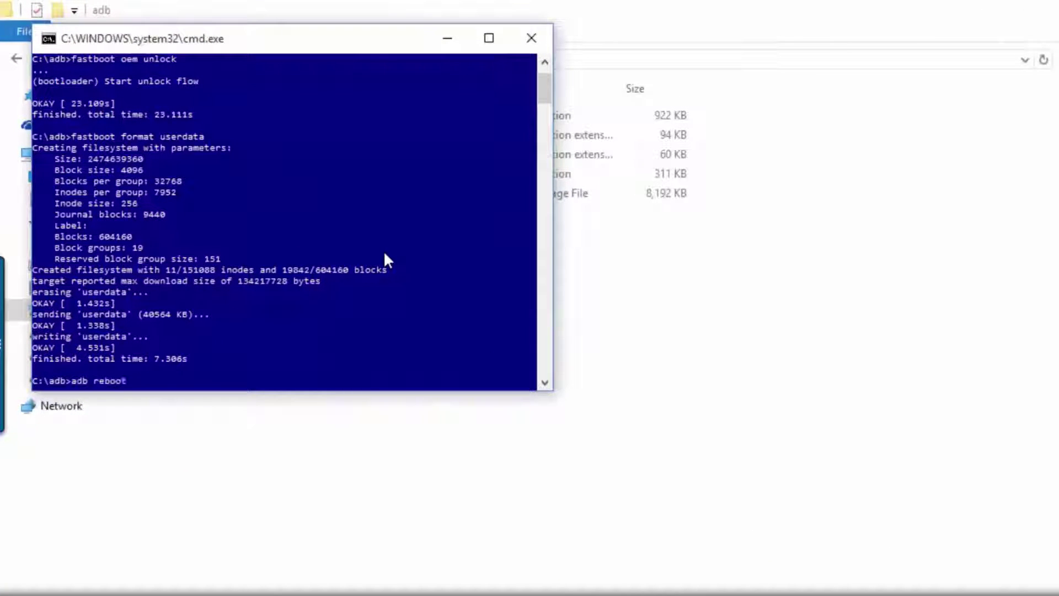
pyautogui.write(' boot')
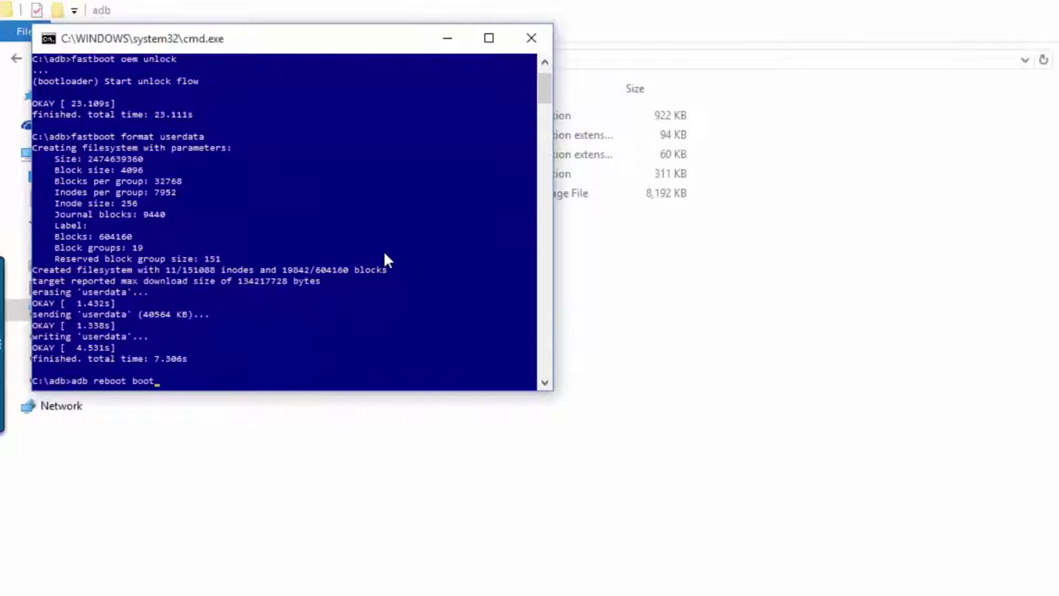
pyautogui.write('loader')
pyautogui.press('Return')
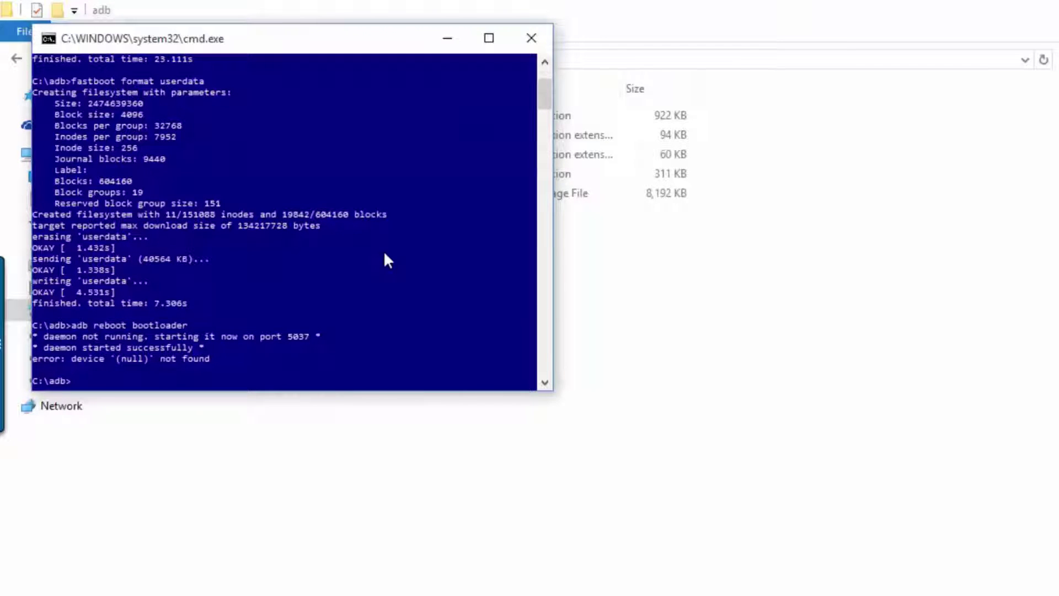
pyautogui.hotkey('alt', 'F4')
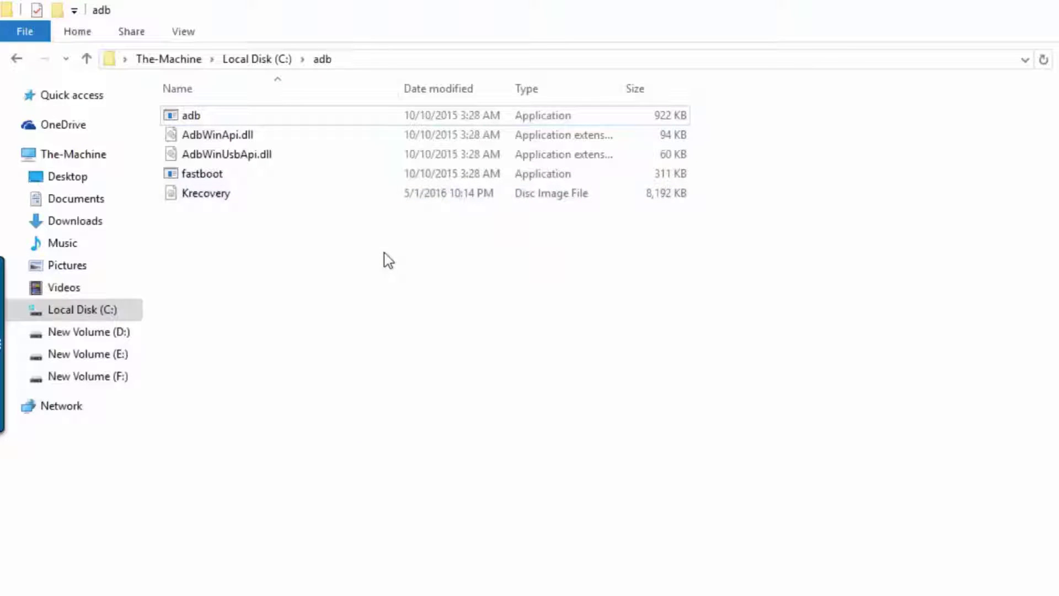
# Step: Select the 6,398 KB Krecovery disc image in C:\adb
pyautogui.press('End')
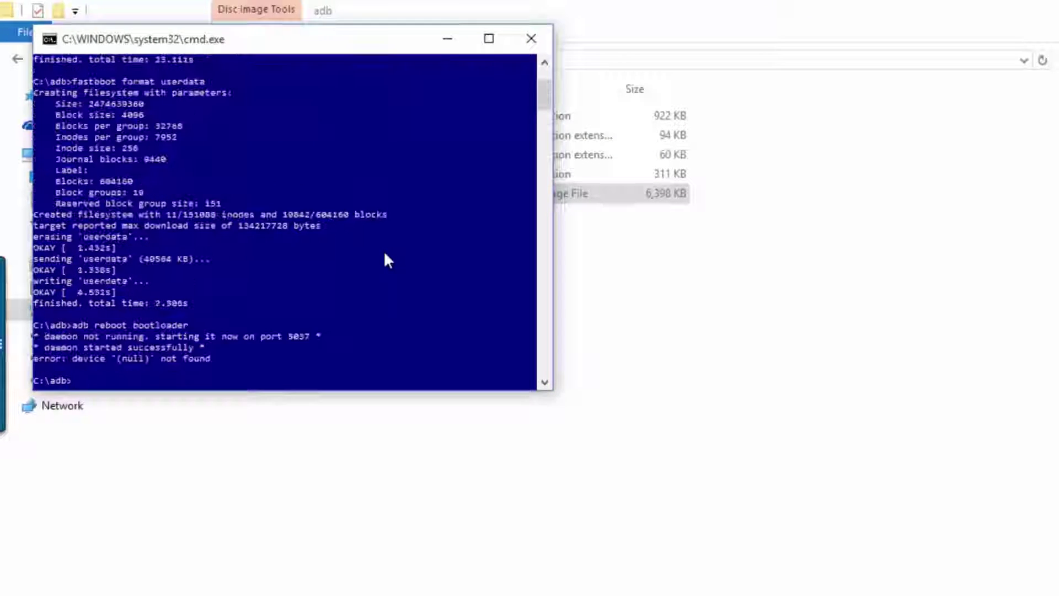
# Step: Run 'fastboot flash recovery recovery.img', then 'fastboot reboot'
pyautogui.write('fastboo')
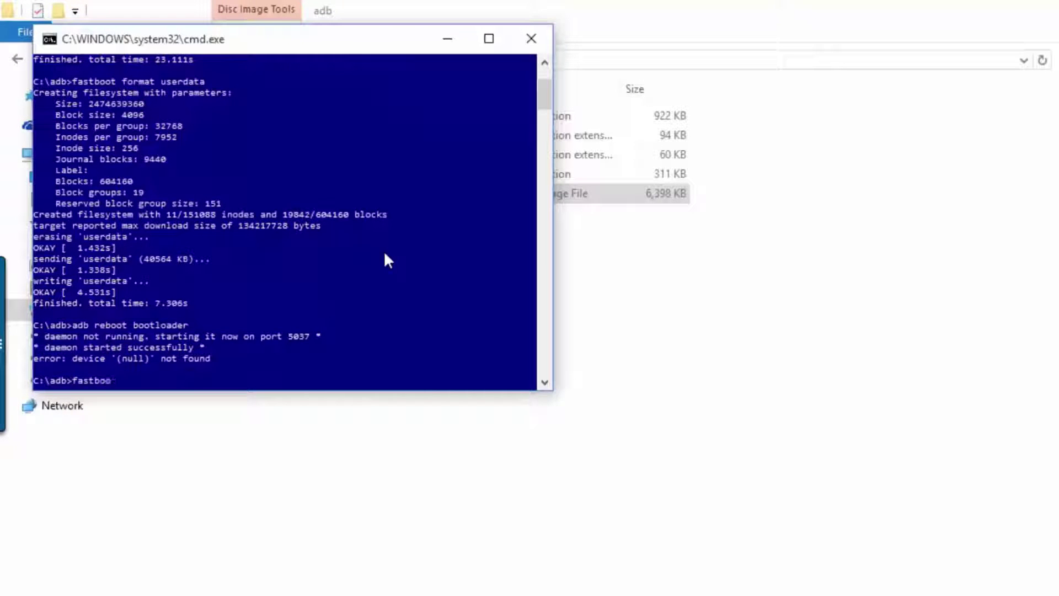
pyautogui.write('t flash recovery')
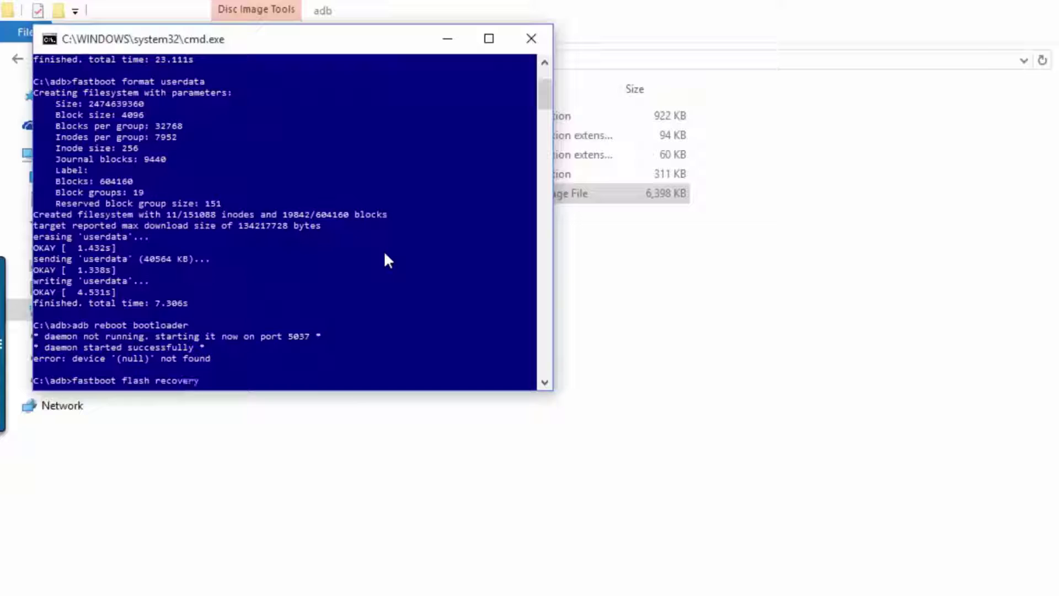
pyautogui.write(' recovery')
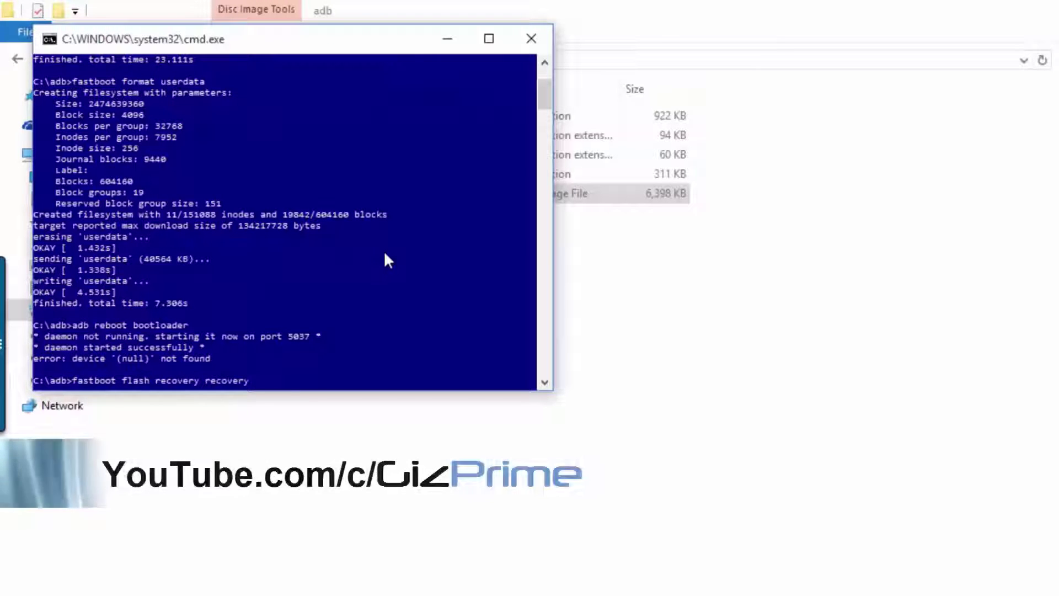
pyautogui.write('.im')
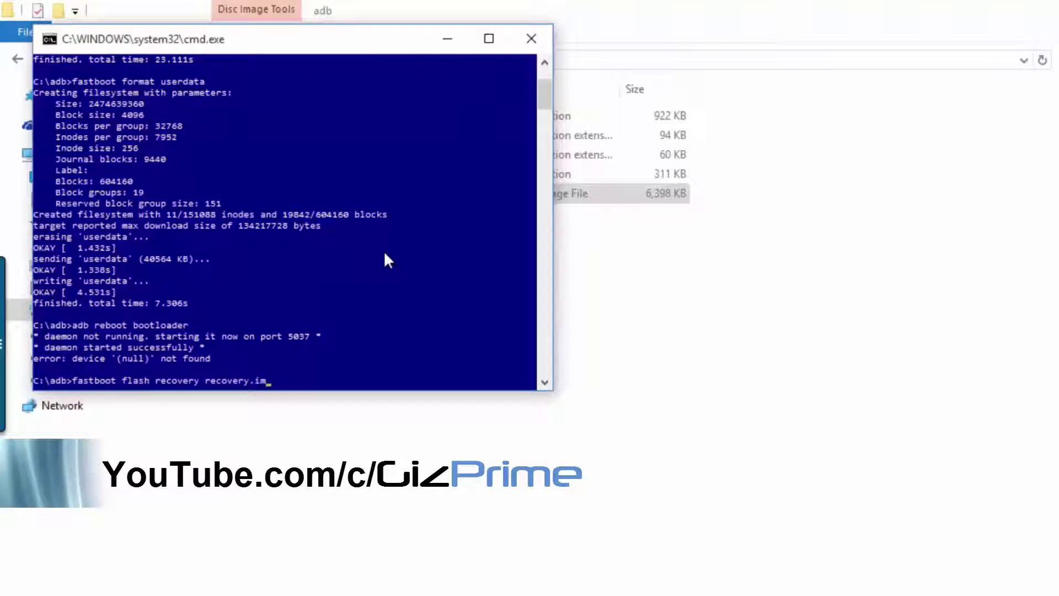
pyautogui.write('g')
pyautogui.press('Return')
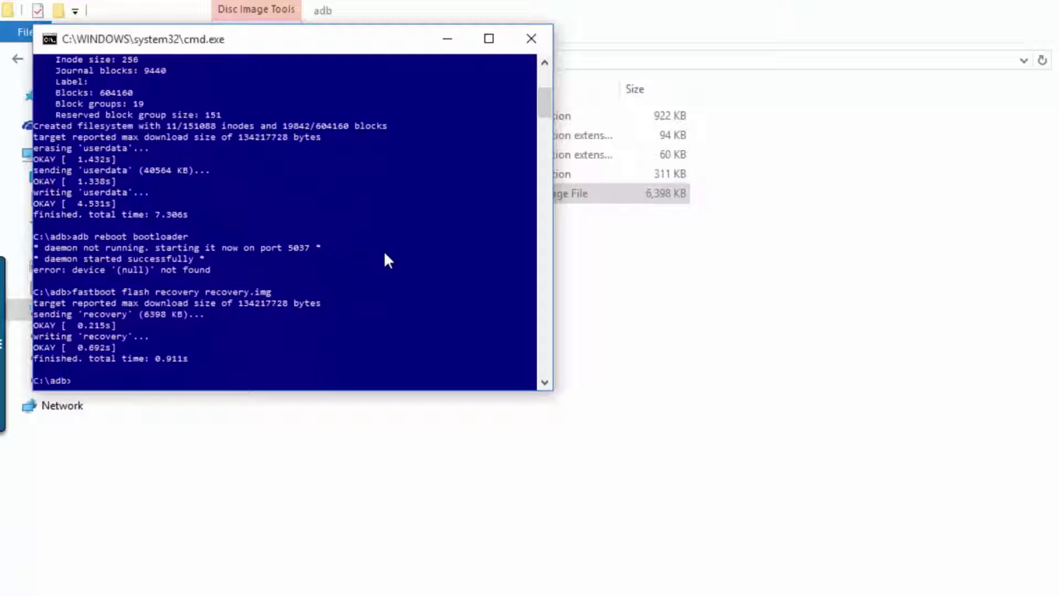
pyautogui.write('fastboot reboot')
pyautogui.press('Return')
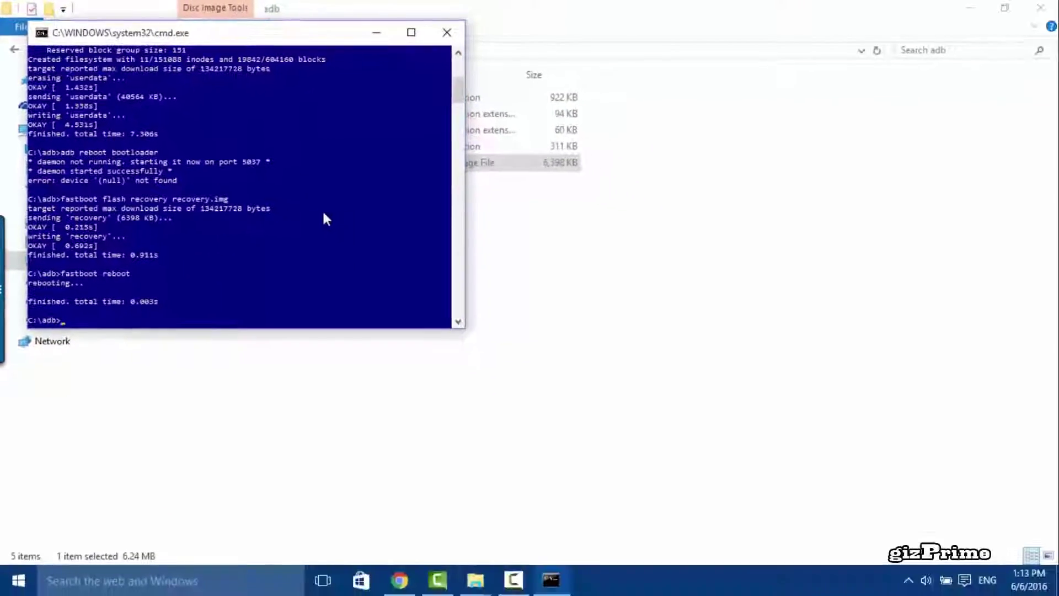